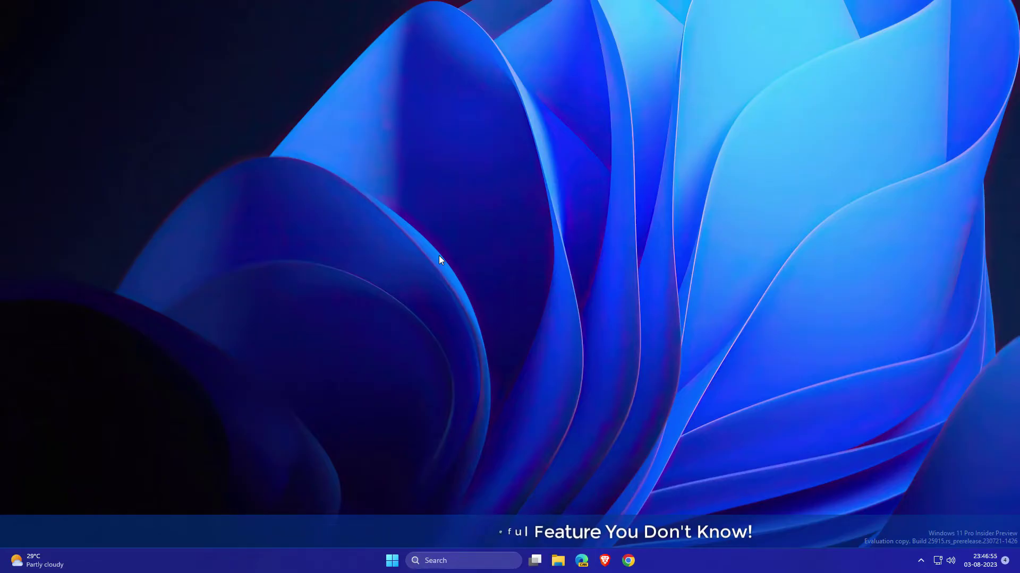
Step: Launch Settings from the Start menu and shift its window slightly down and left
{"action": "left_click", "coordinate": [391, 561]}
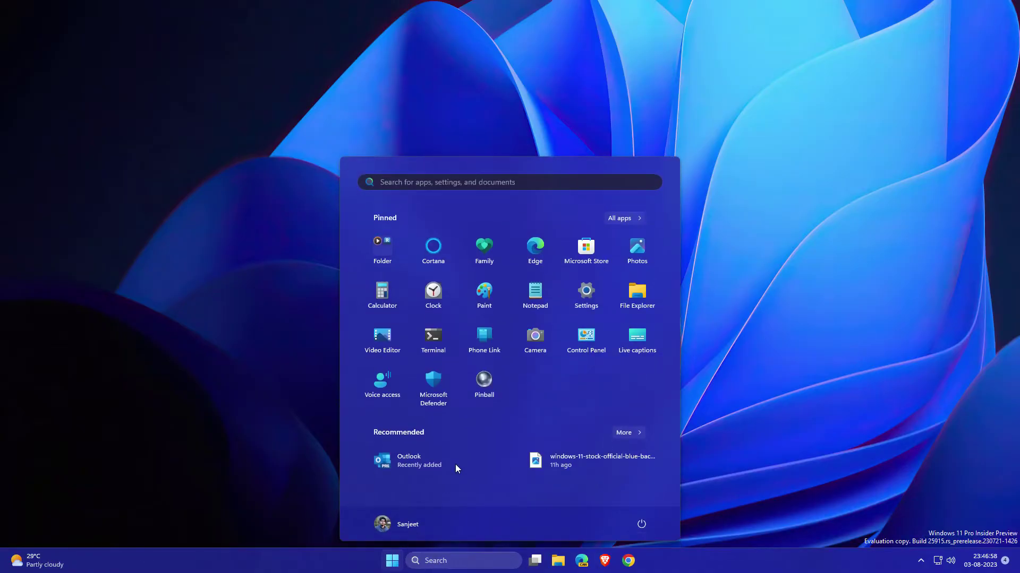
{"action": "left_click", "coordinate": [586, 301]}
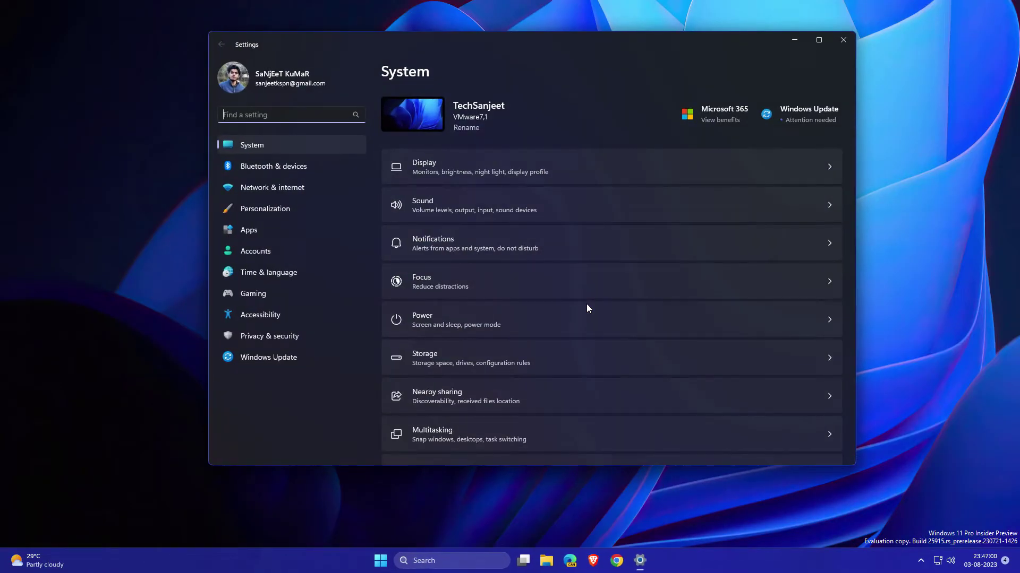
{"action": "left_click_drag", "start_coordinate": [487, 41], "coordinate": [463, 64]}
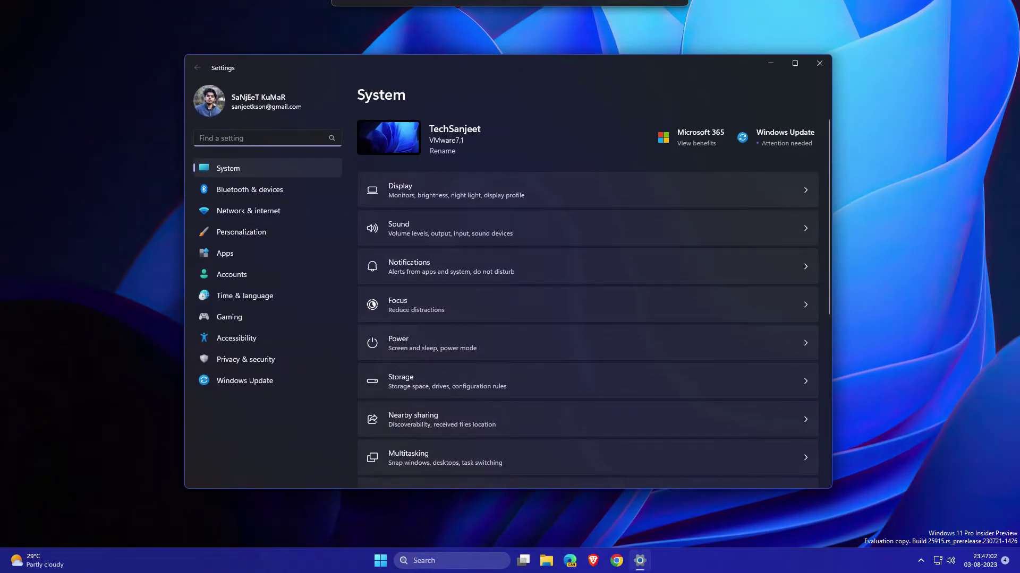
{"action": "scroll", "coordinate": [454, 357], "scroll_direction": "down", "scroll_amount": 3}
{"action": "scroll", "coordinate": [454, 358], "scroll_direction": "down", "scroll_amount": 1}
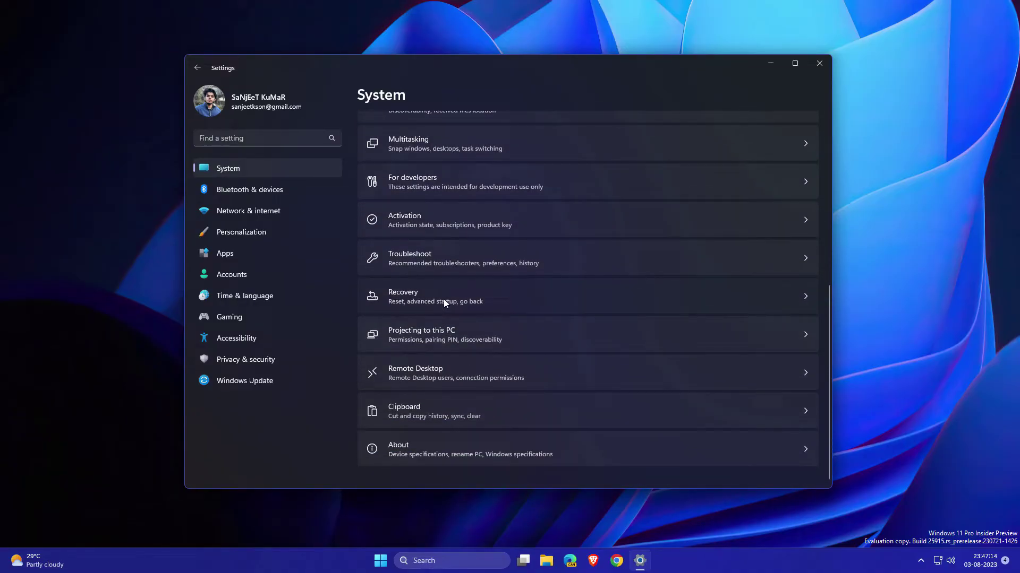
Step: Go to the System > Recovery page
{"action": "left_click", "coordinate": [444, 299]}
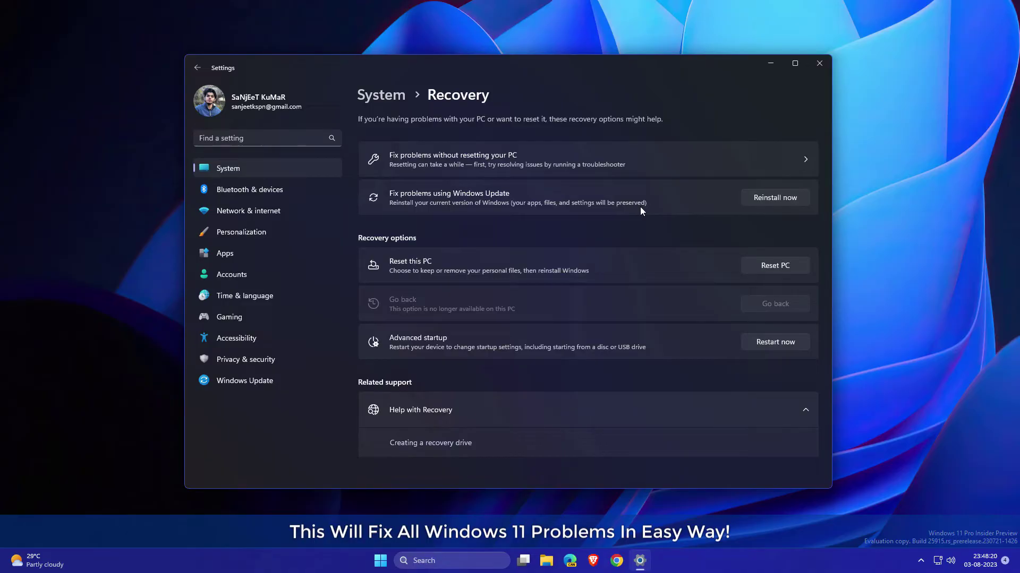
Step: Choose Reinstall now under Fix problems using Windows Update
{"action": "left_click", "coordinate": [748, 200]}
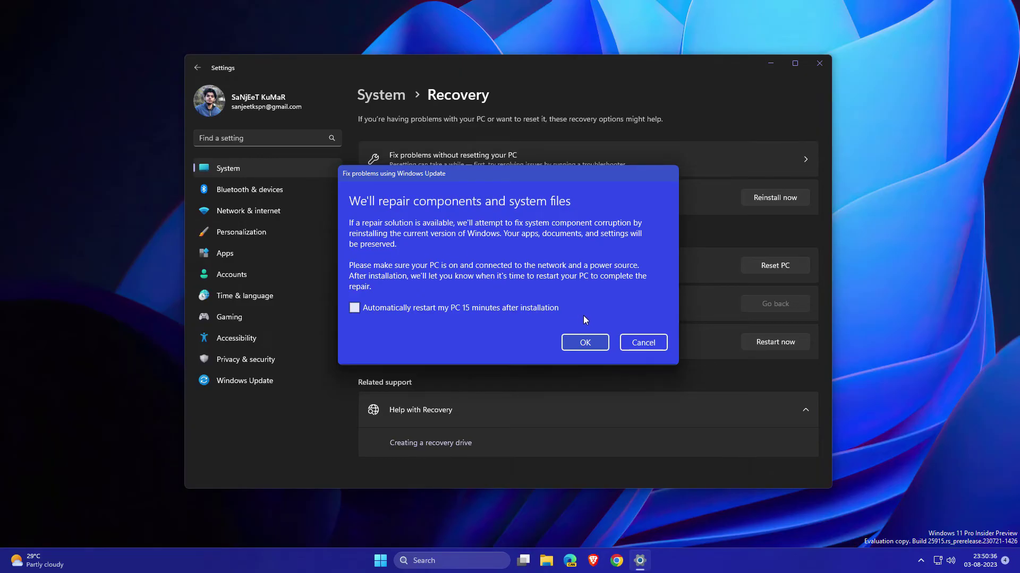
{"action": "left_click", "coordinate": [586, 339]}
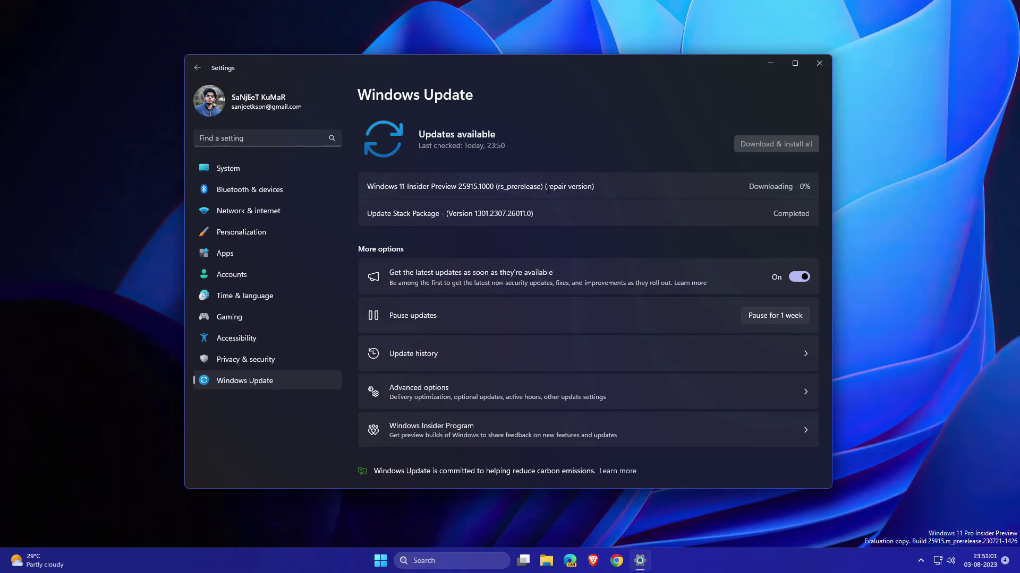
{"action": "left_click_drag", "start_coordinate": [548, 186], "coordinate": [591, 186]}
{"action": "left_click", "coordinate": [591, 186]}
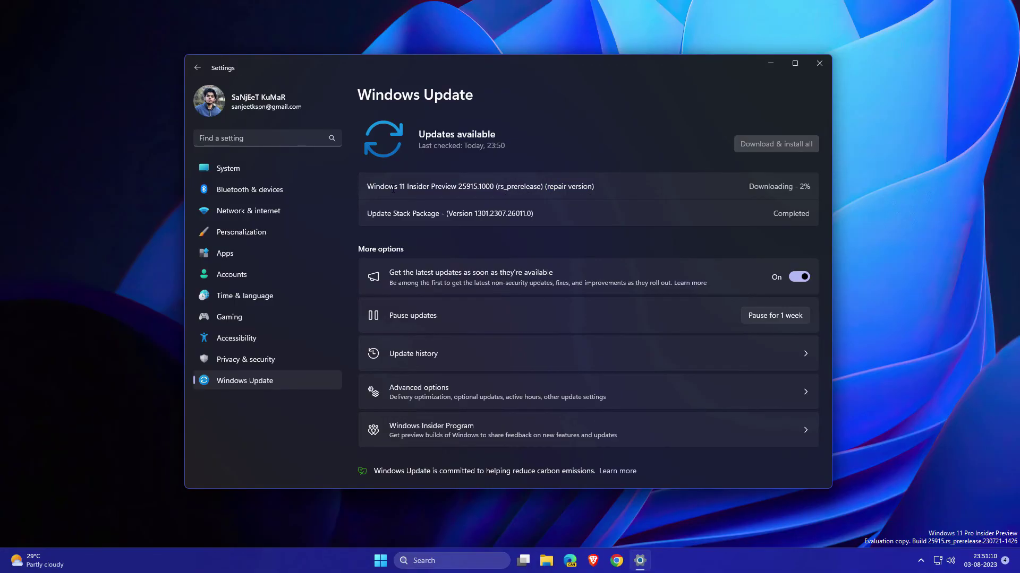